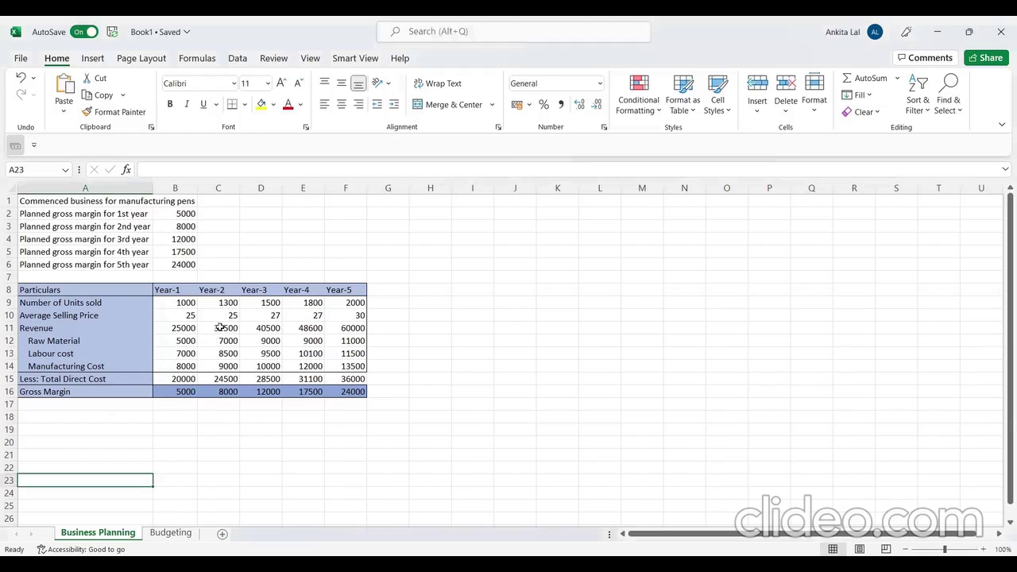
# Step: Examine the Year-2 revenue, gross margin and units sold, plus the Year-3 units sold, in the five-year business plan
pyautogui.click(220, 327)
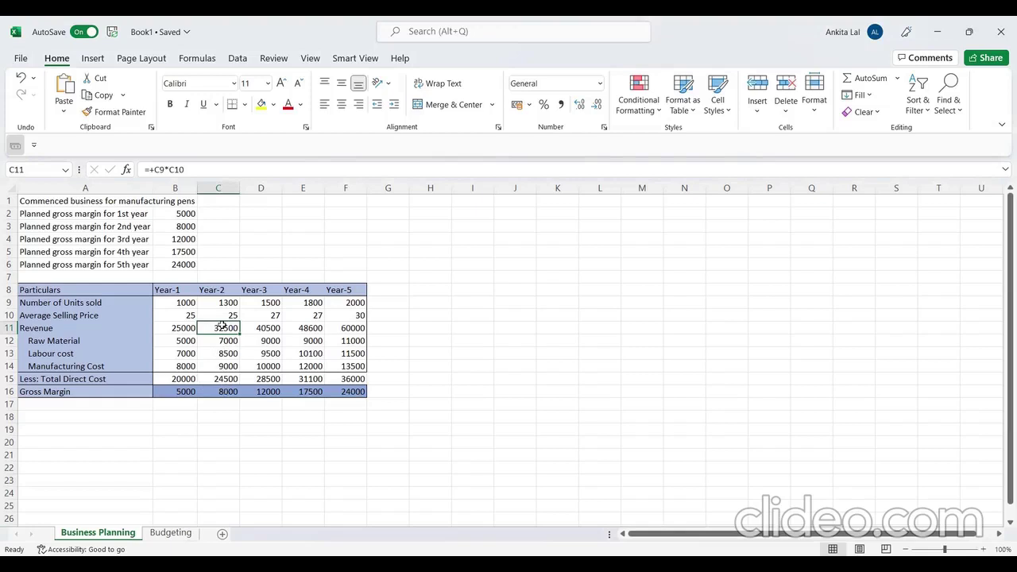
pyautogui.click(226, 392)
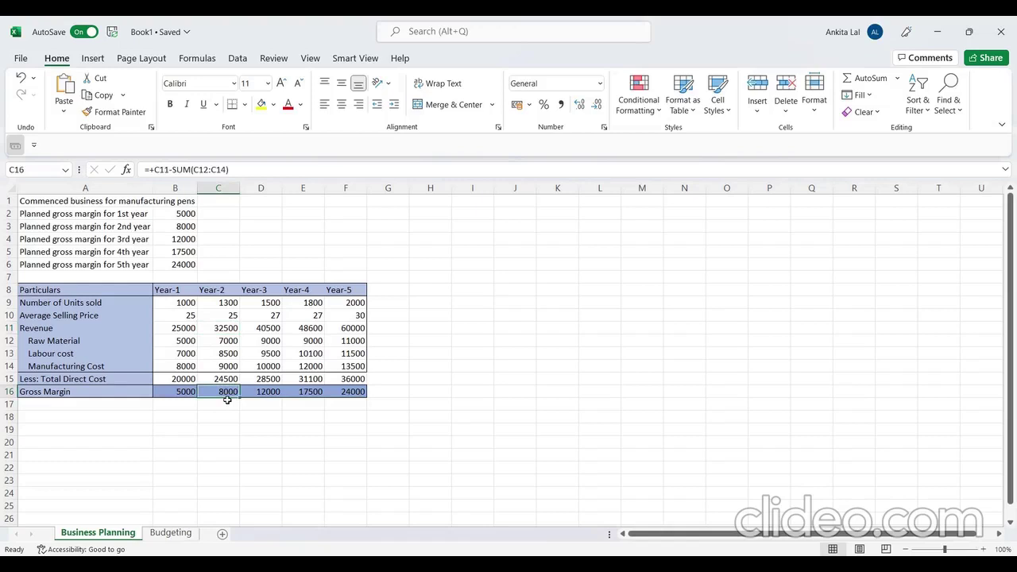
pyautogui.click(227, 303)
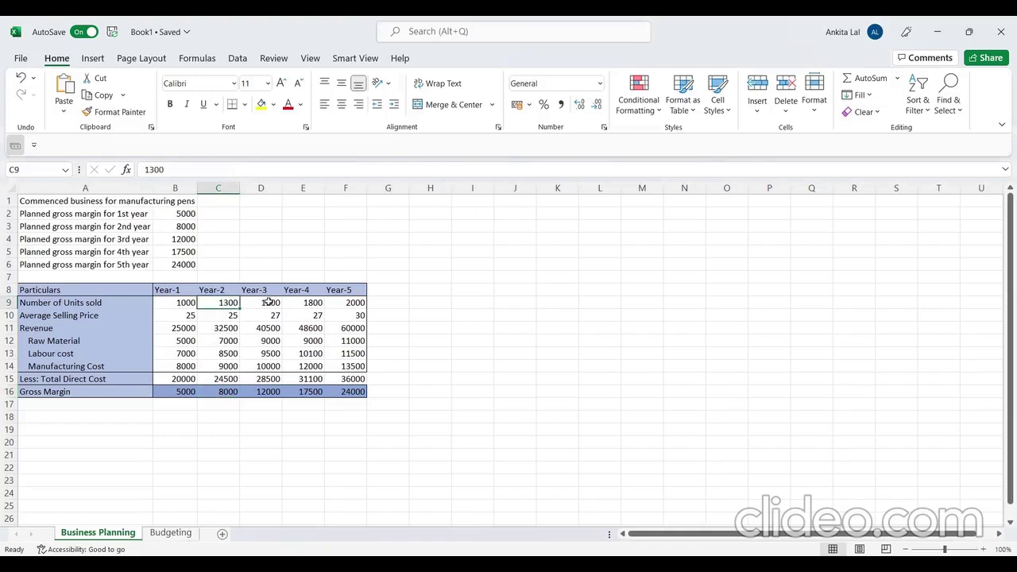
pyautogui.click(268, 303)
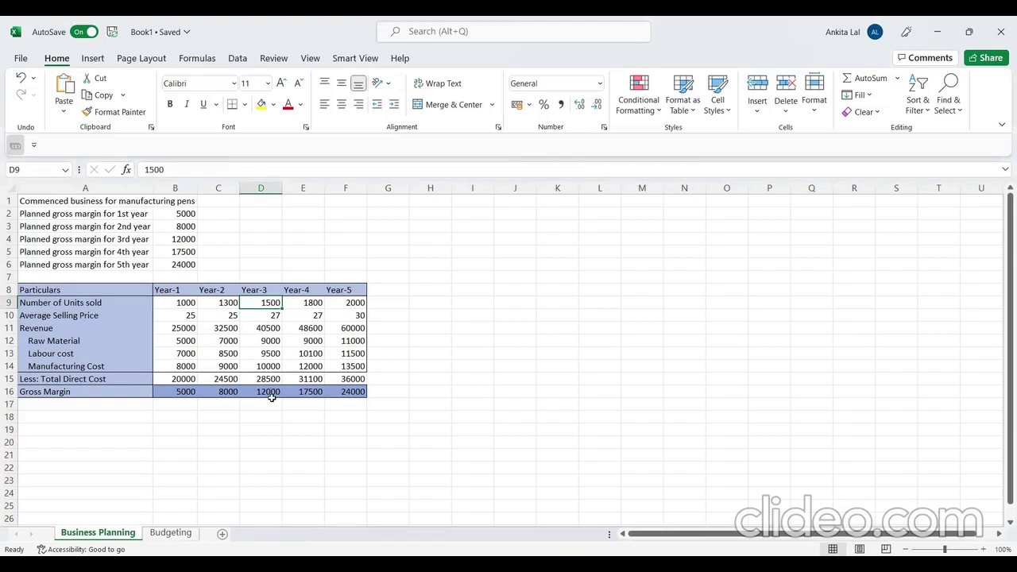
# Step: Examine the Year-4 column from units sold through selling price, revenue and direct costs to gross margin, comparing raw material with Year-3
pyautogui.click(315, 306)
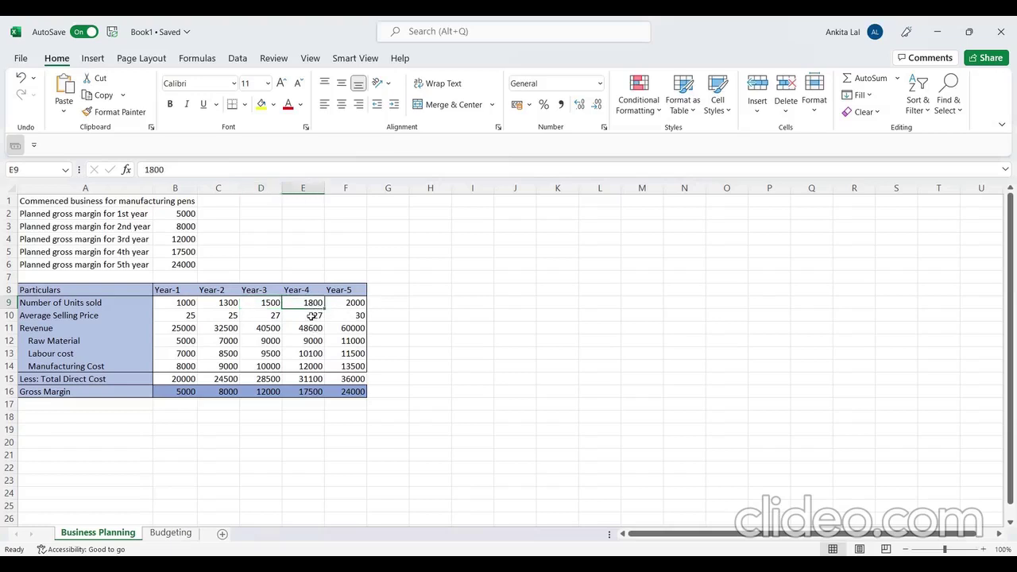
pyautogui.click(312, 316)
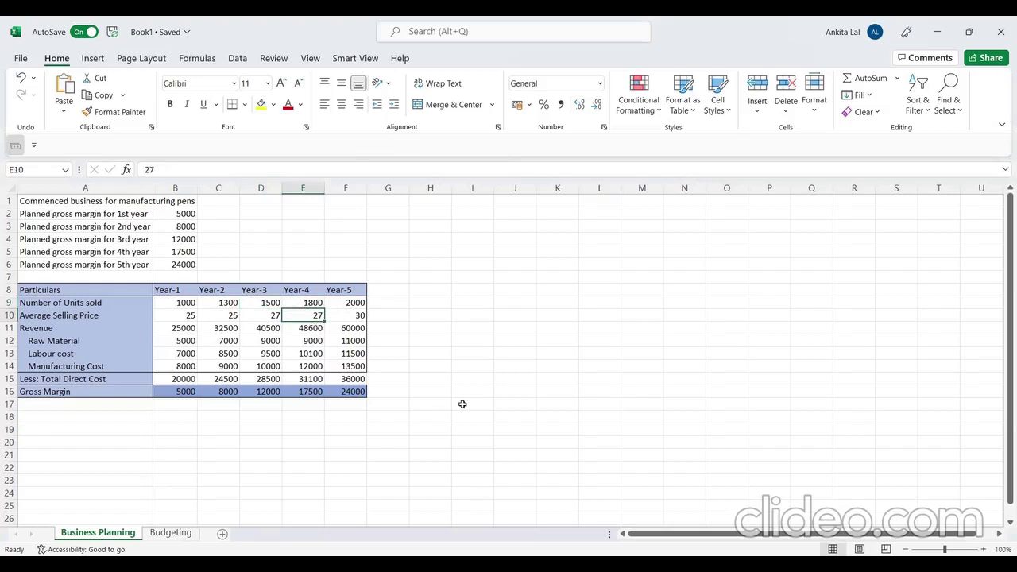
pyautogui.press('Down')
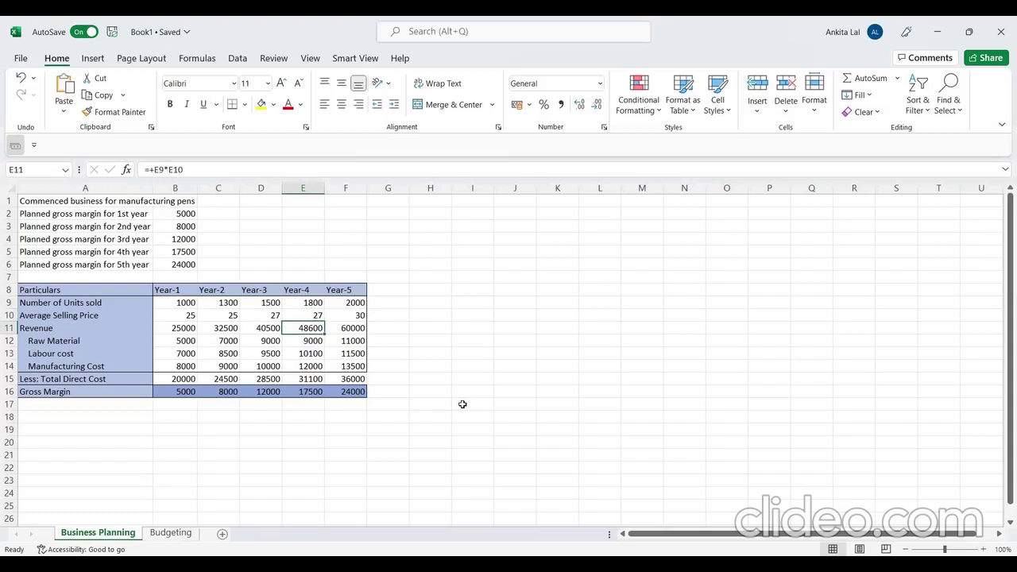
pyautogui.press('Down')
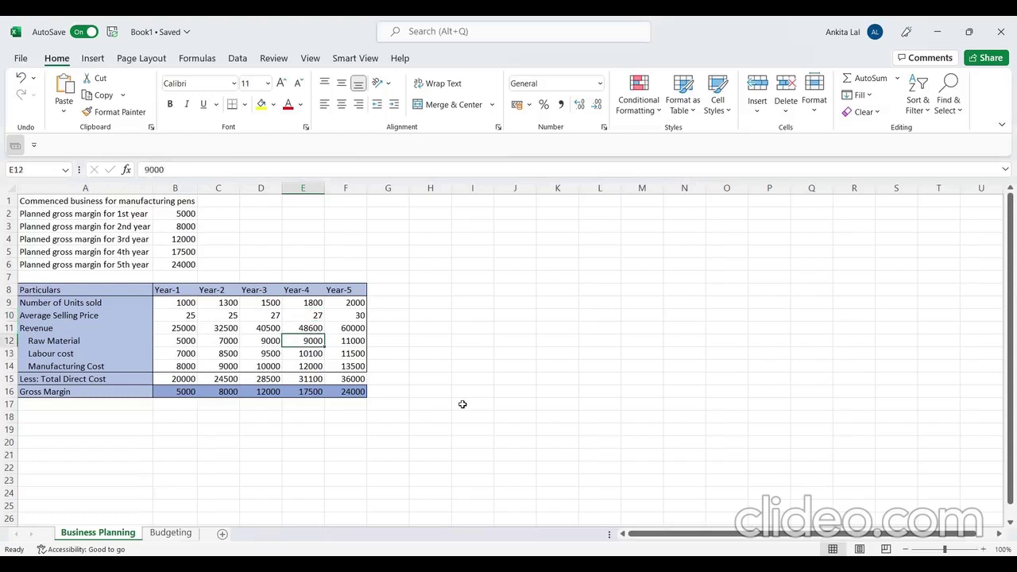
pyautogui.press('Left')
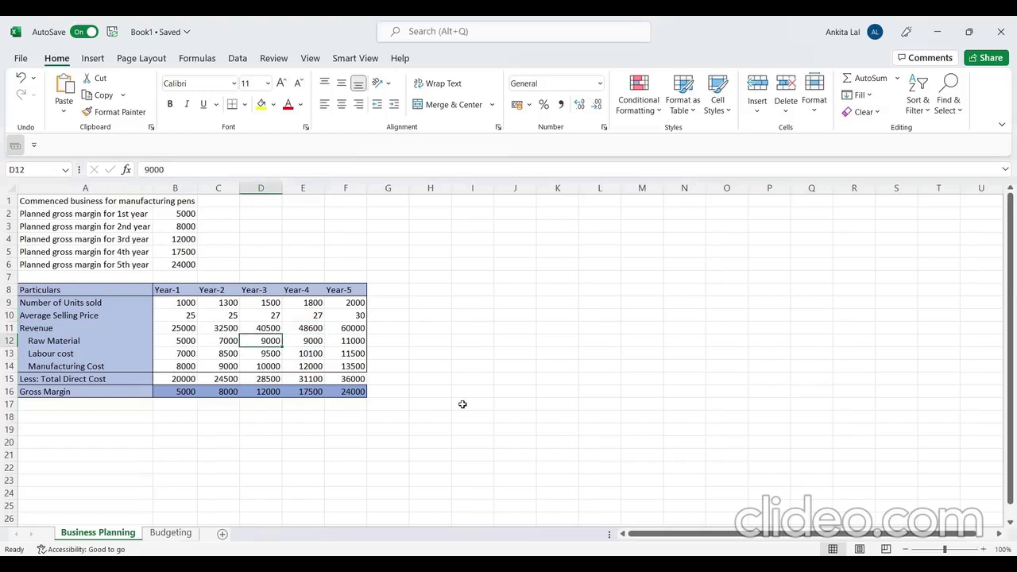
pyautogui.press('Right')
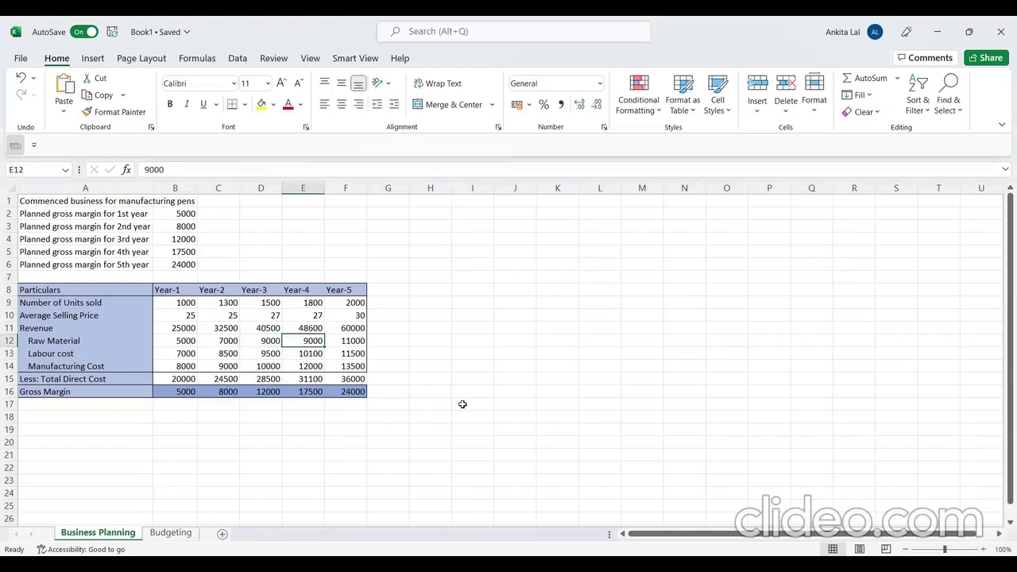
pyautogui.press('Down')
pyautogui.press('Down')
pyautogui.press('Down')
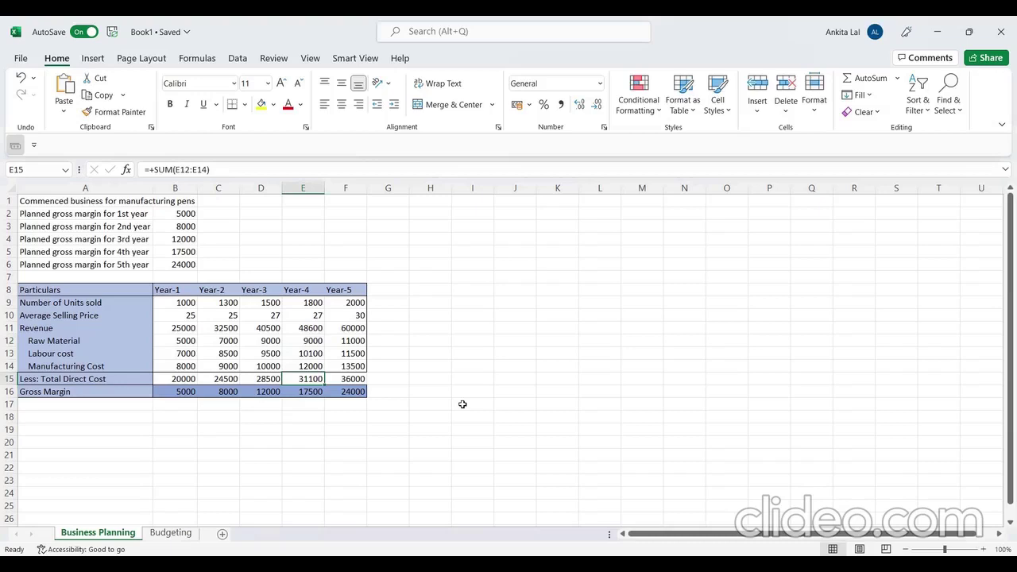
pyautogui.press('Down')
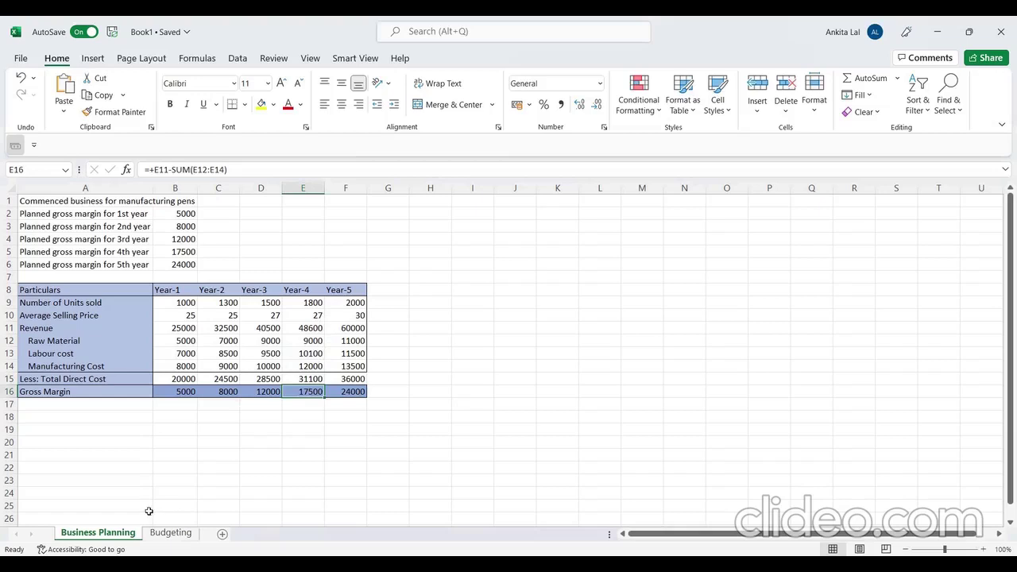
# Step: Compare the total and title of the first-year budget on the Budgeting sheet with the Year-1 column on the Business Planning sheet
pyautogui.click(171, 534)
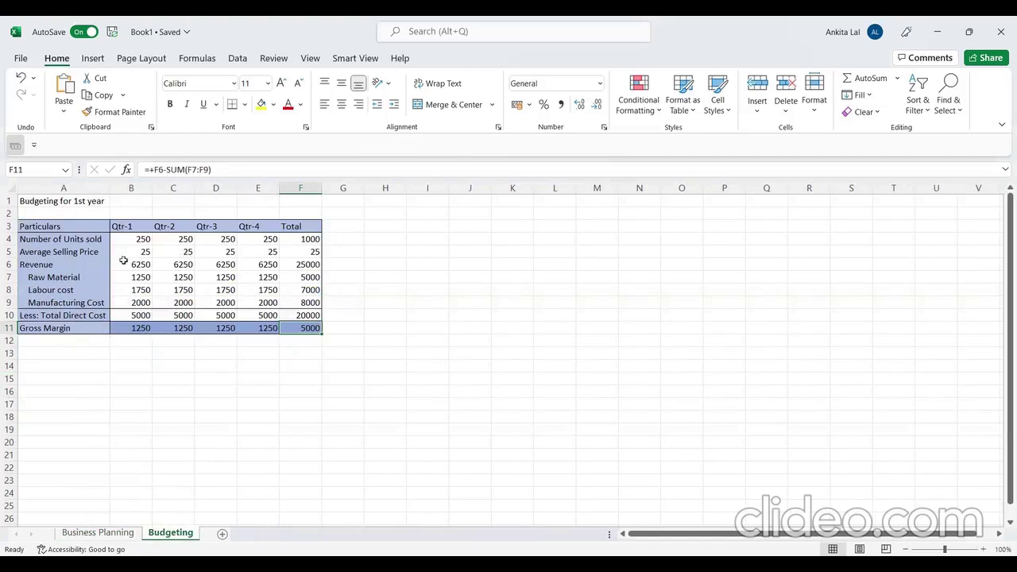
pyautogui.click(312, 239)
pyautogui.click(64, 201)
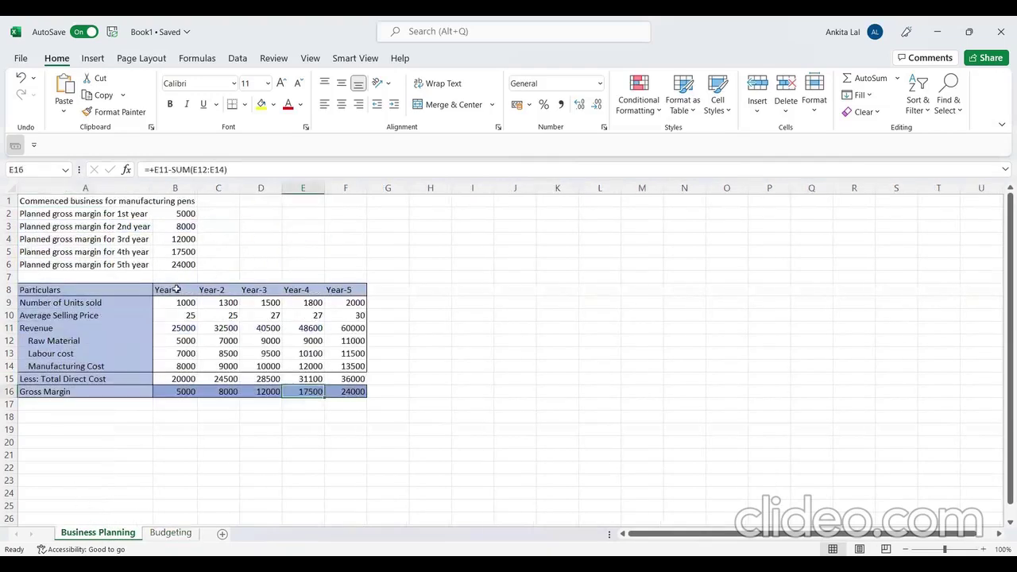
pyautogui.click(176, 289)
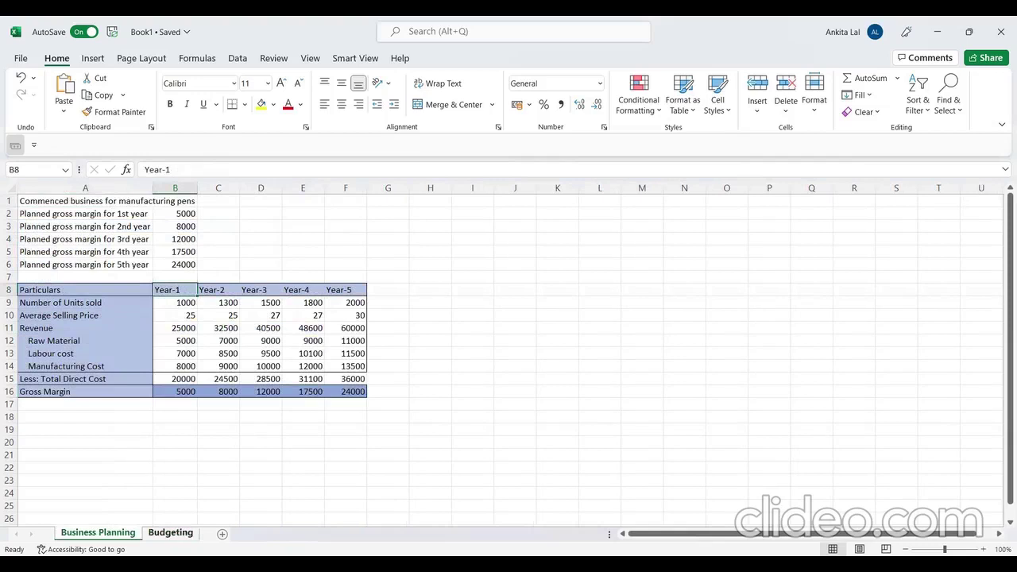
# Step: Examine the total and quarterly units sold and the Qtr-1 and Qtr-2 gross margins on the Budgeting sheet
pyautogui.click(161, 533)
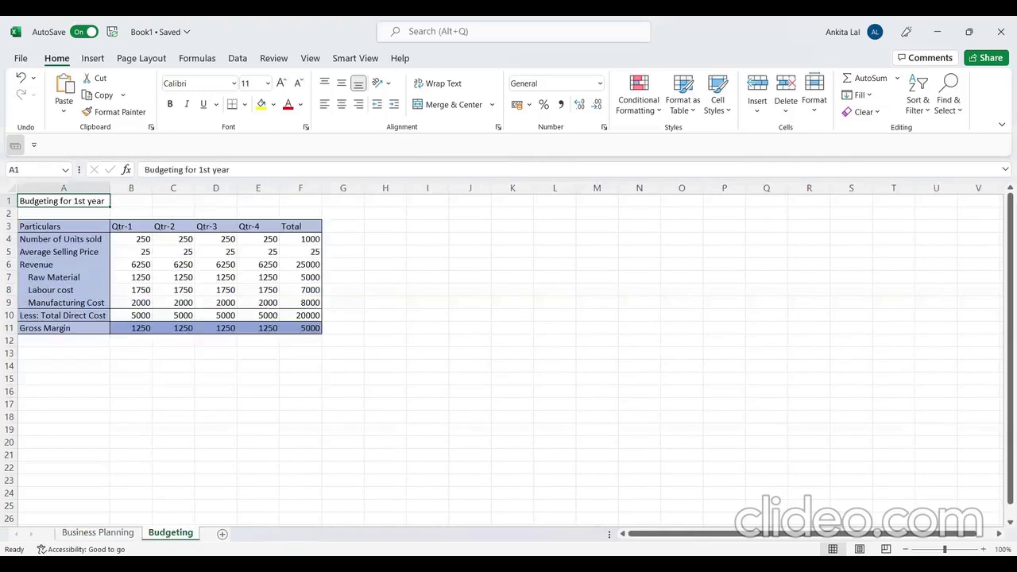
pyautogui.click(305, 239)
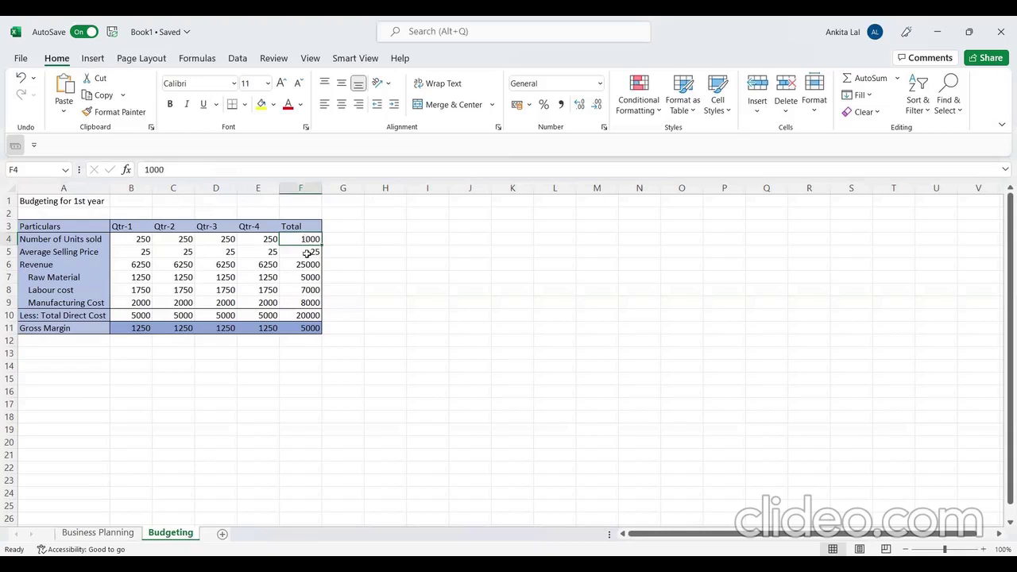
pyautogui.click(138, 240)
pyautogui.click(172, 240)
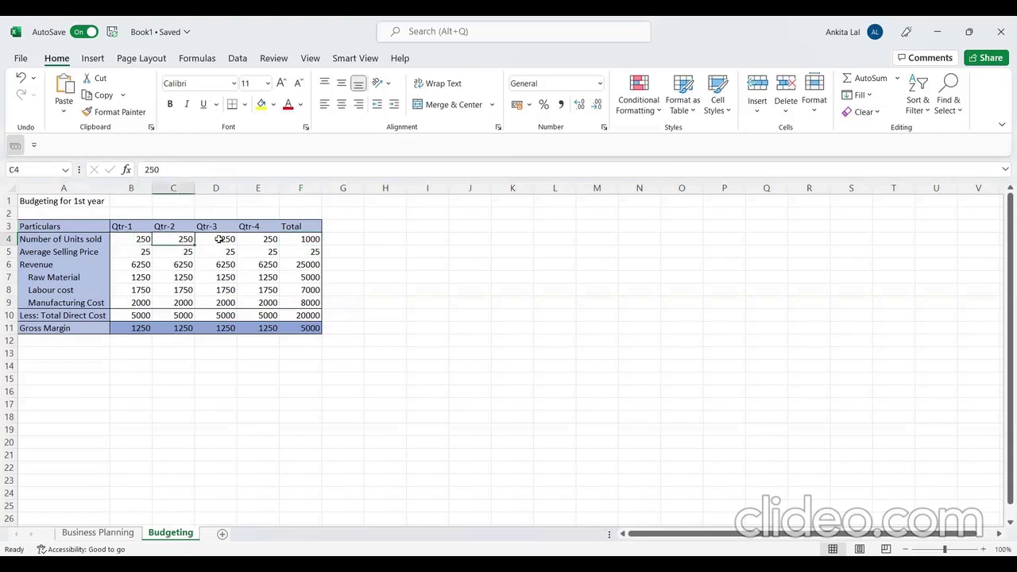
pyautogui.click(220, 240)
pyautogui.click(265, 240)
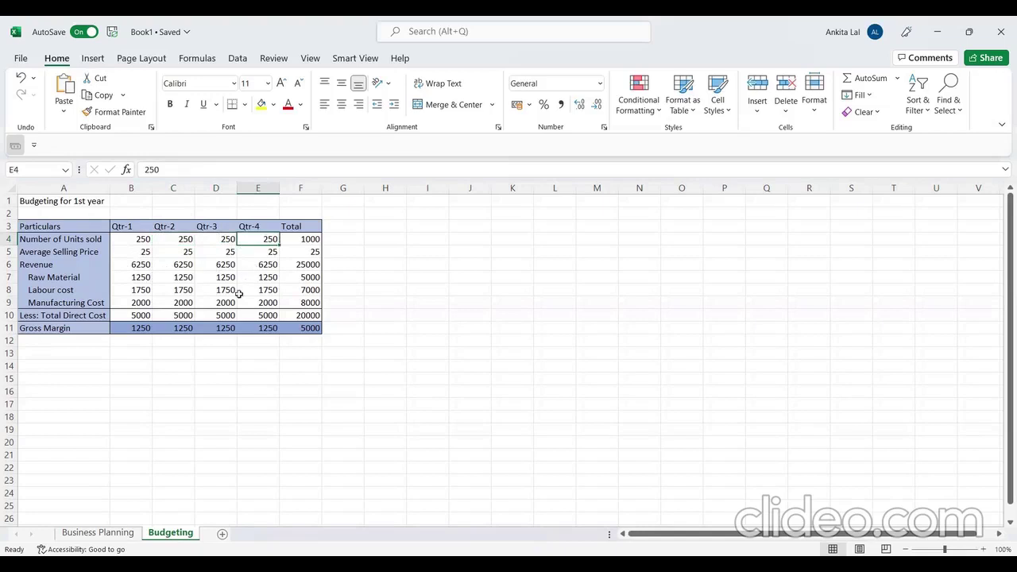
pyautogui.click(134, 327)
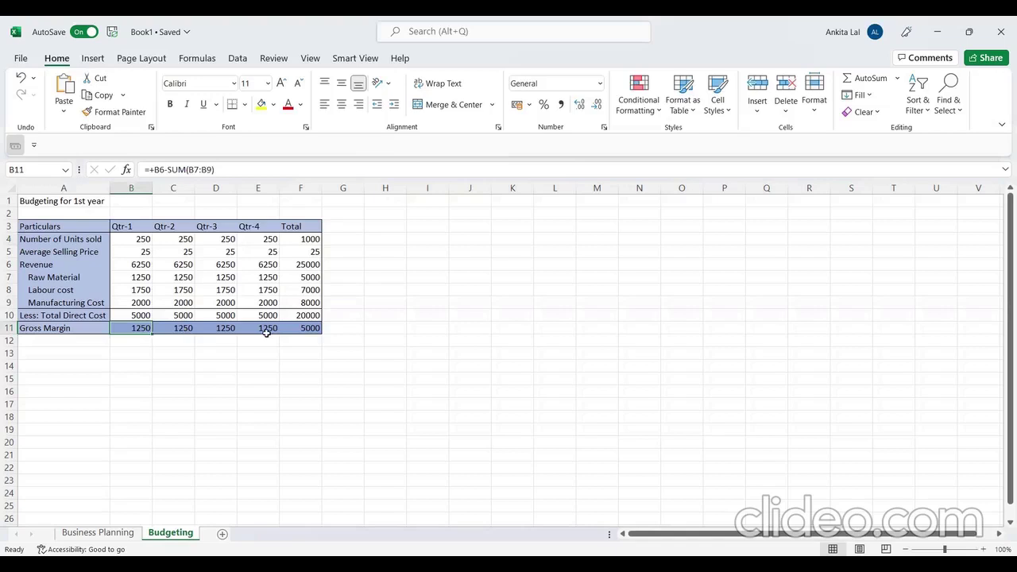
pyautogui.click(186, 333)
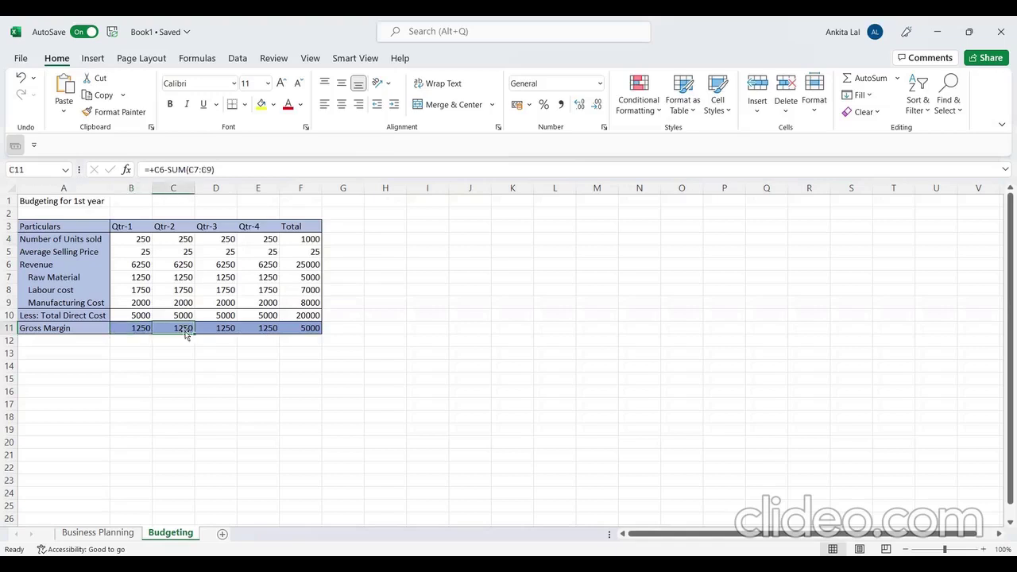
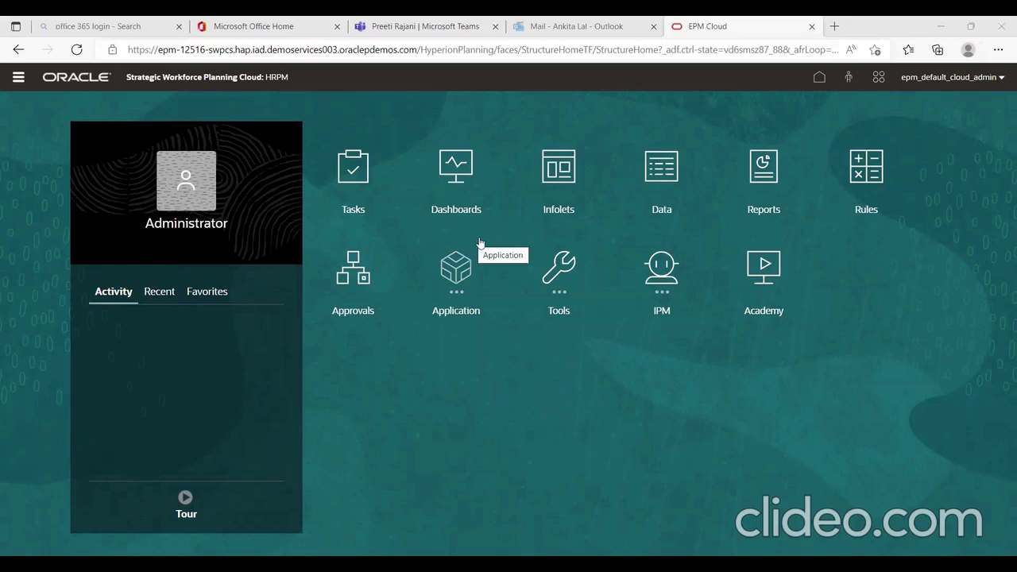
# Step: Open the application overview of the HRPM planning application and display its cubes
pyautogui.click(458, 276)
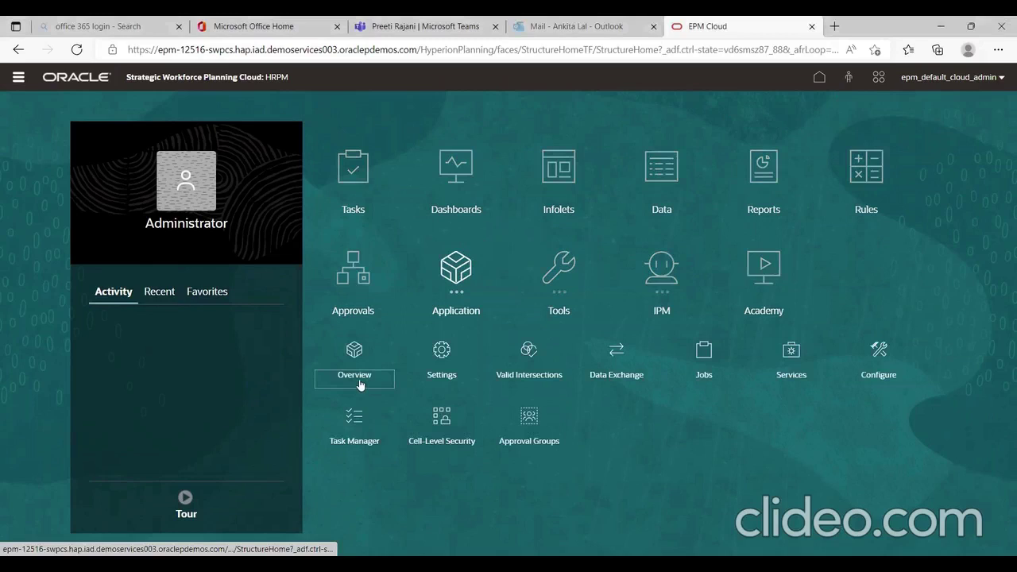
pyautogui.click(359, 384)
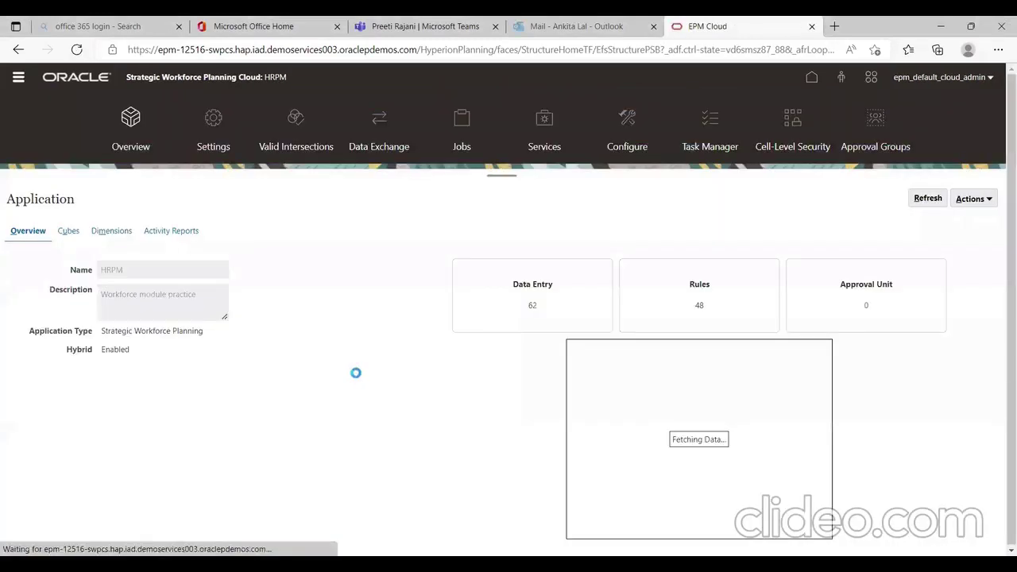
pyautogui.click(69, 232)
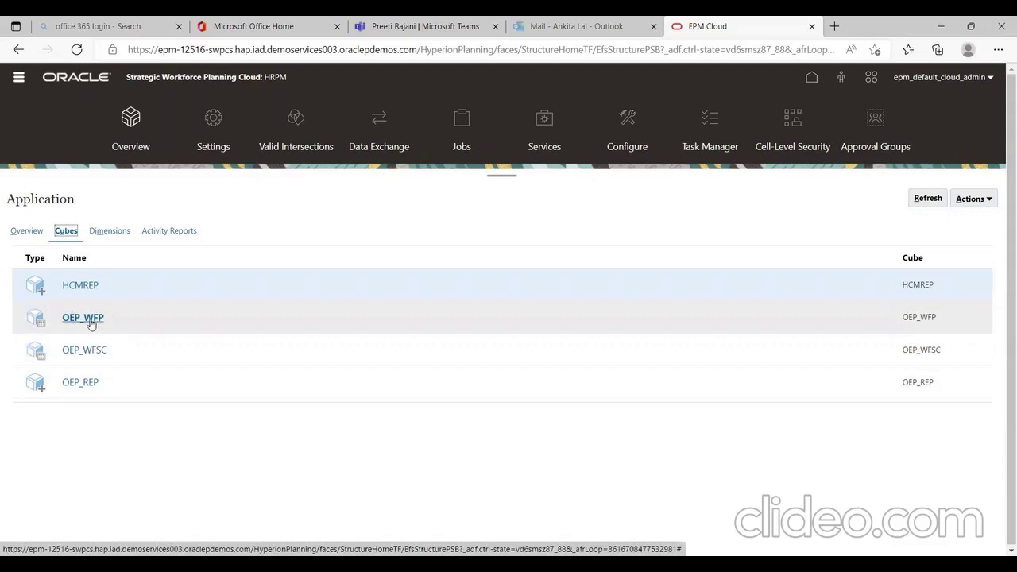
# Step: Review the storage type and dimensions of the OEP_WFP cube, and close its details without changes
pyautogui.click(90, 323)
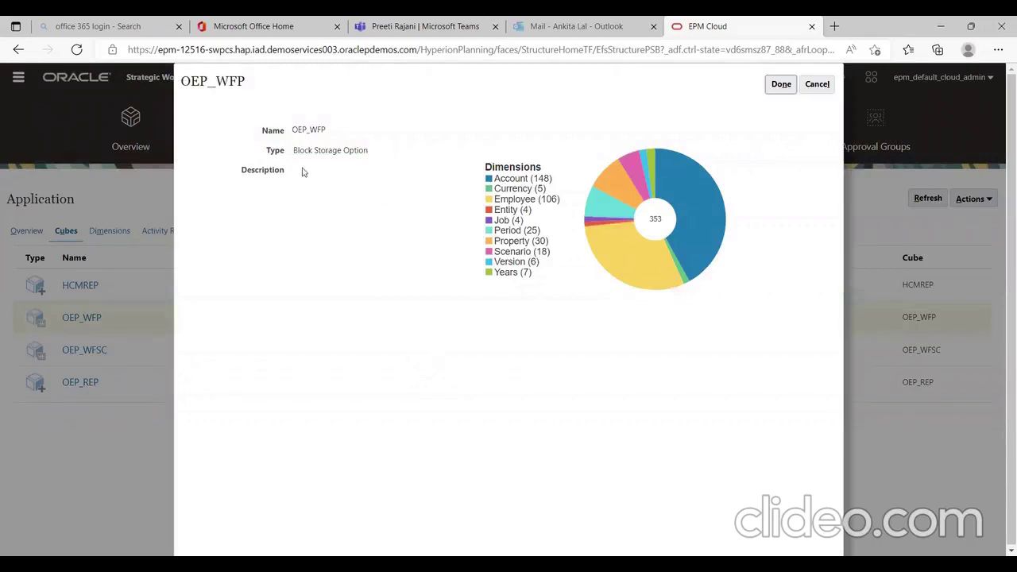
pyautogui.moveTo(292, 150); pyautogui.dragTo(377, 155)
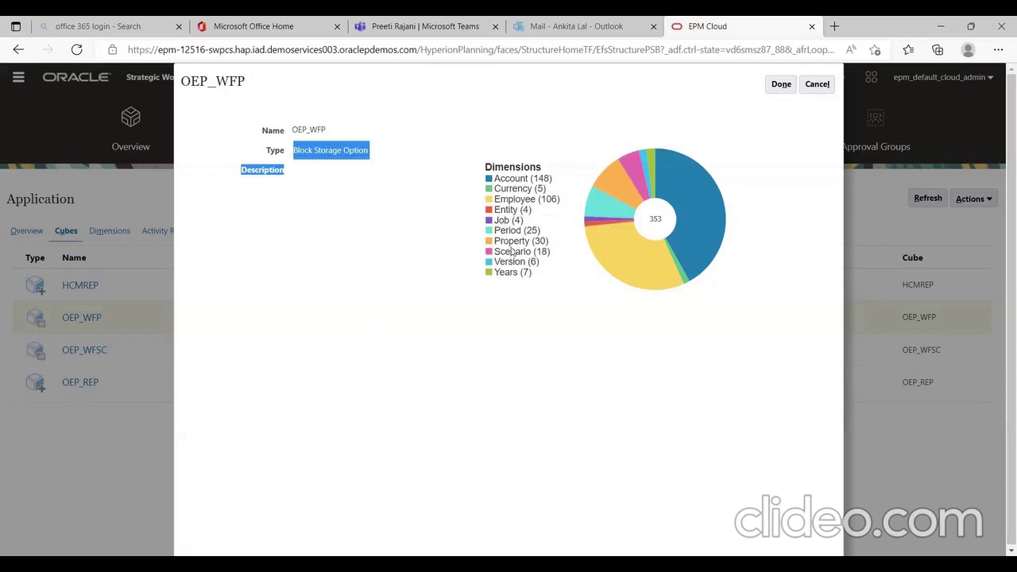
pyautogui.click(509, 302)
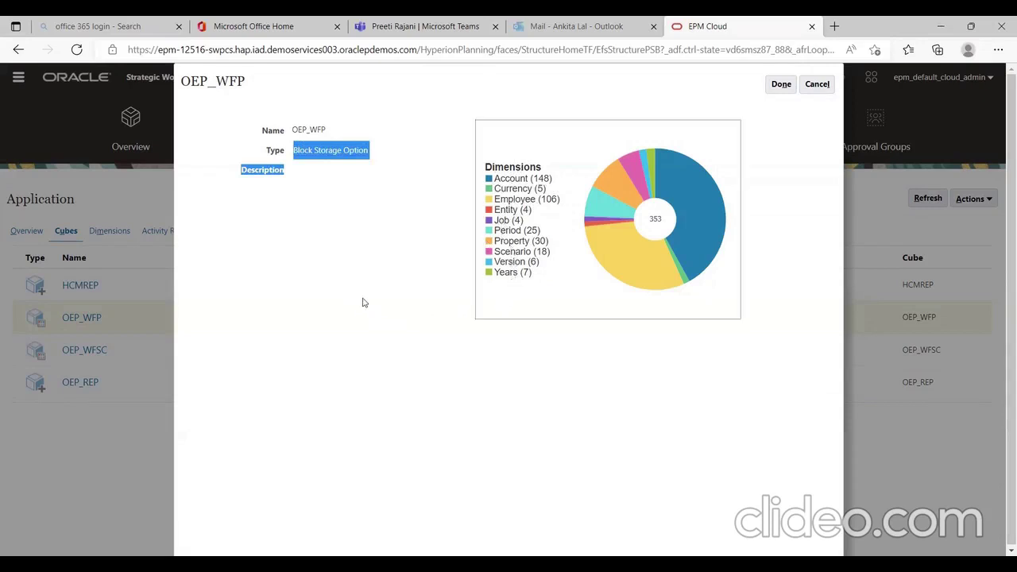
pyautogui.click(364, 302)
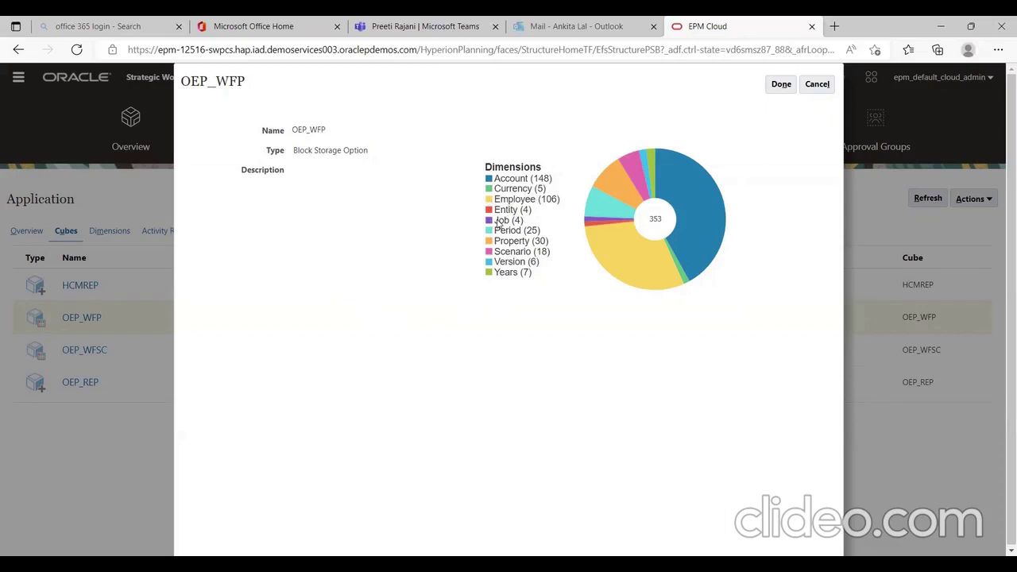
pyautogui.click(817, 84)
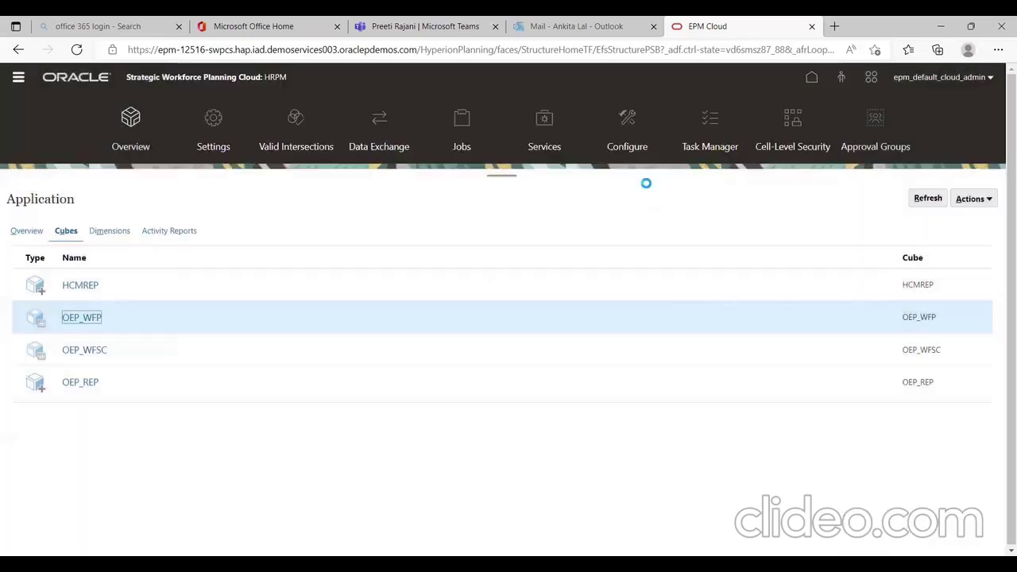
# Step: Review the storage type and dimensions of the OEP_WFSC and HCMREP cubes, closing each without changes
pyautogui.click(93, 352)
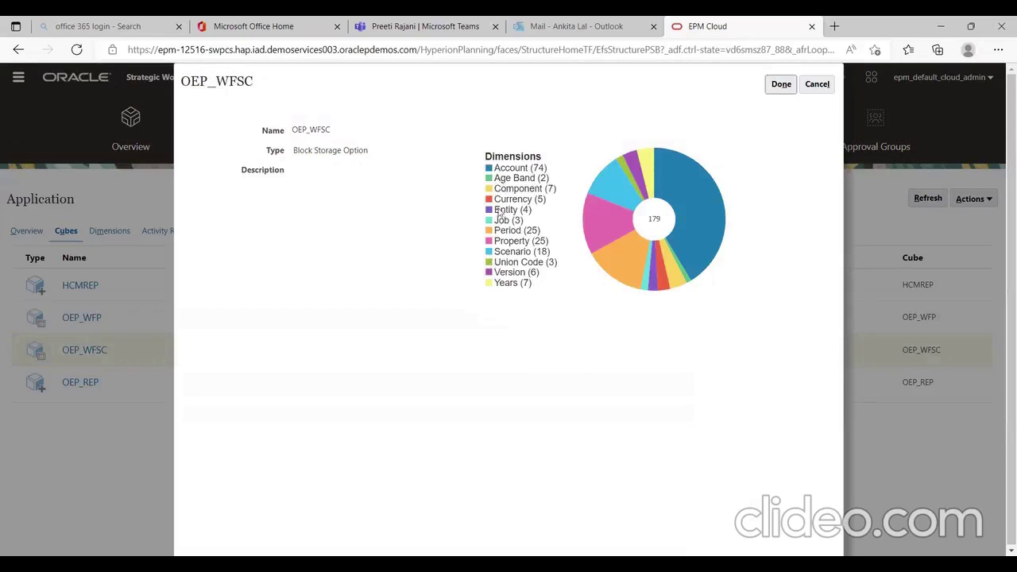
pyautogui.click(817, 86)
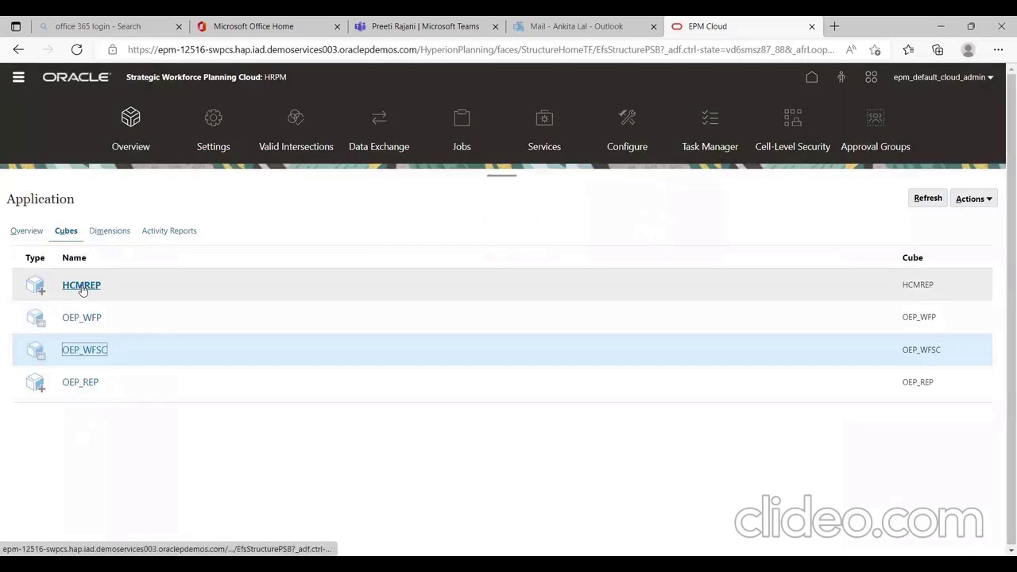
pyautogui.click(82, 288)
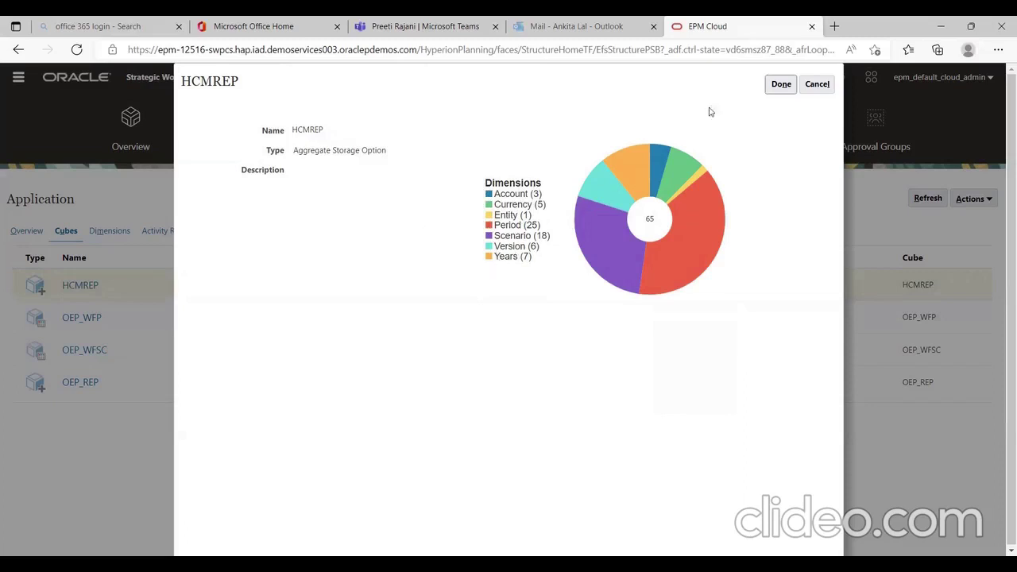
pyautogui.click(816, 85)
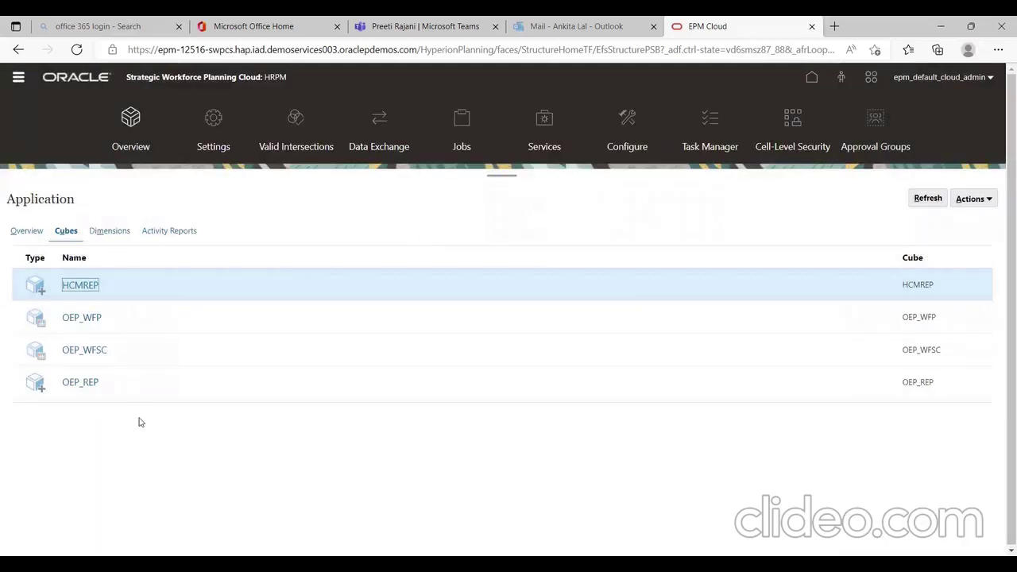